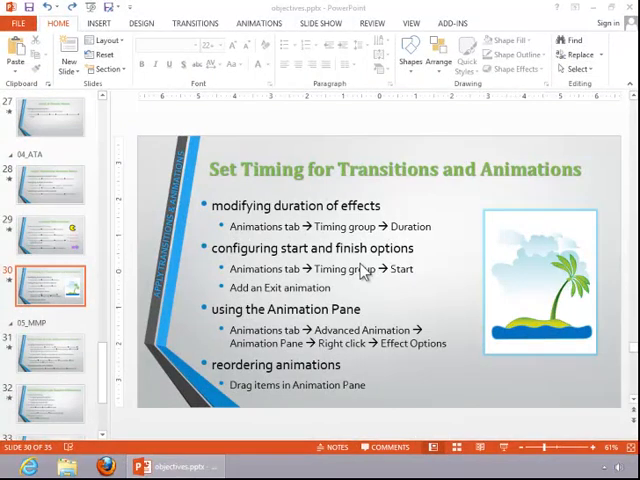
- Set the island picture's animation duration on slide 30 to 2 seconds
click(550, 262)
click(259, 23)
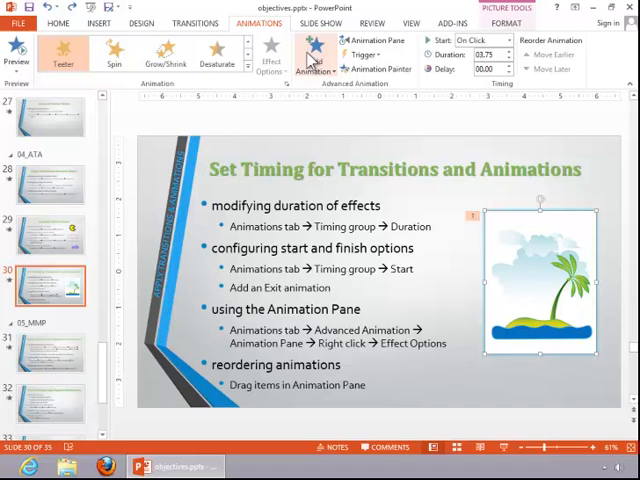
click(484, 54)
text(2)
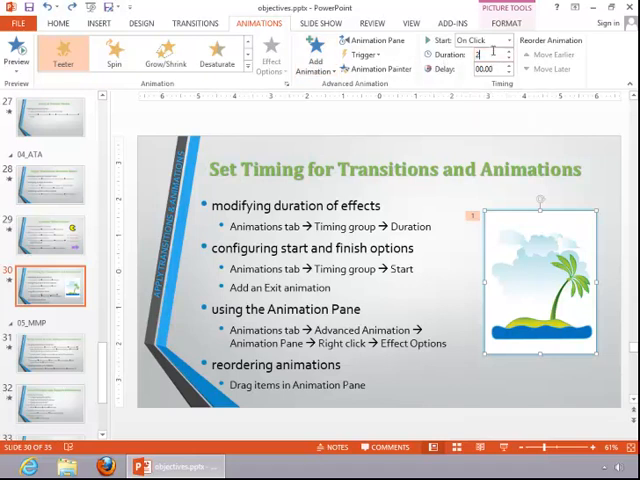
key(Return)
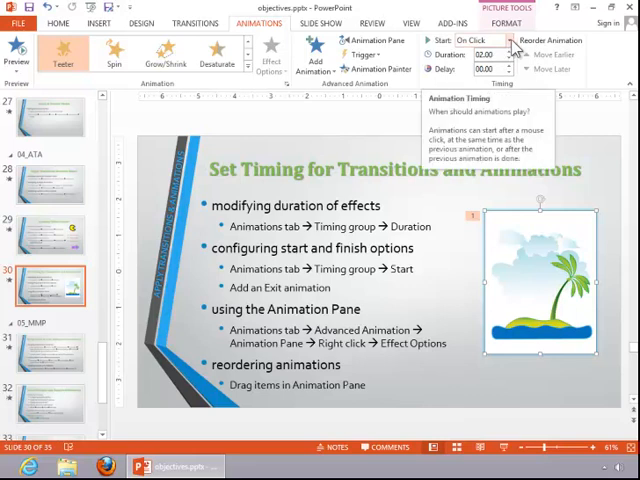
- Change the picture's animation start from On Click to With Previous
click(510, 42)
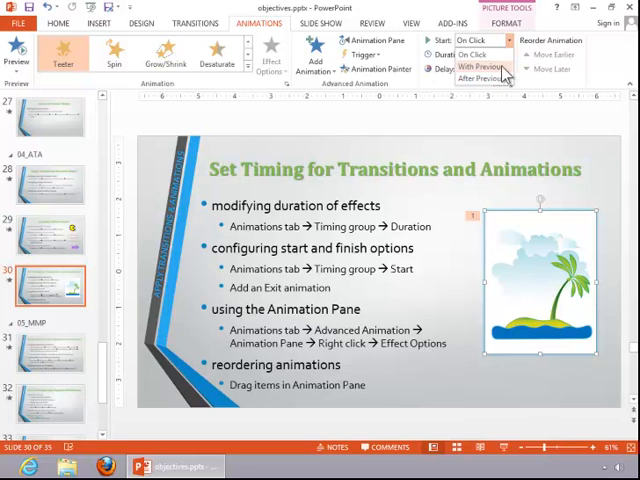
click(504, 66)
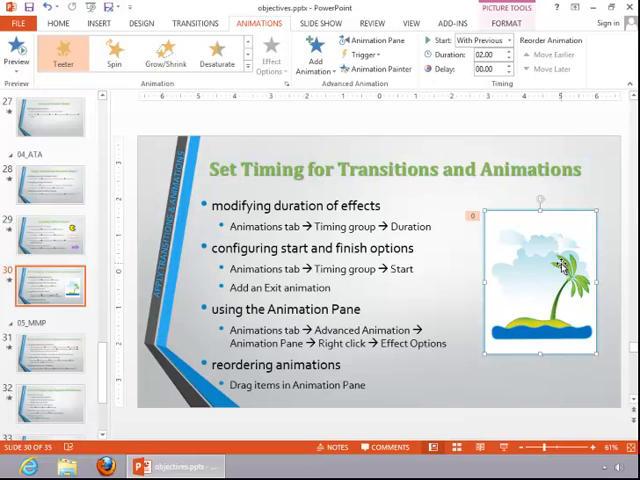
- Add a Bounce exit effect as the picture's second animation
click(316, 62)
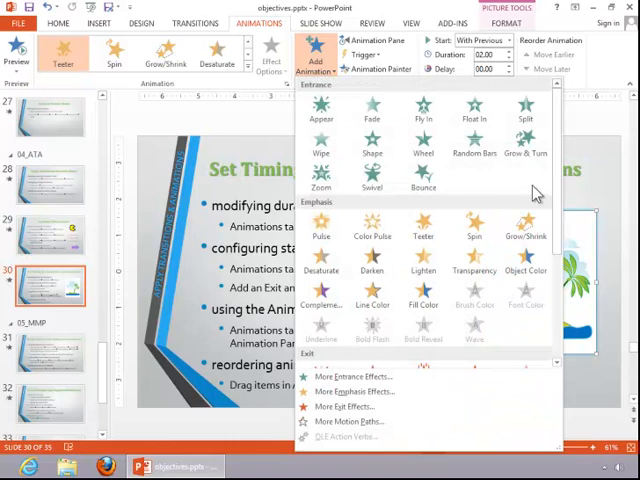
scroll(565, 238, down, 3)
scroll(565, 238, down, 3)
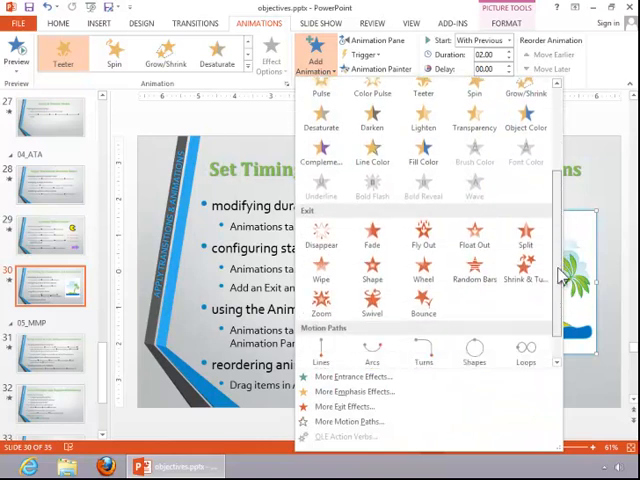
scroll(560, 280, down, 2)
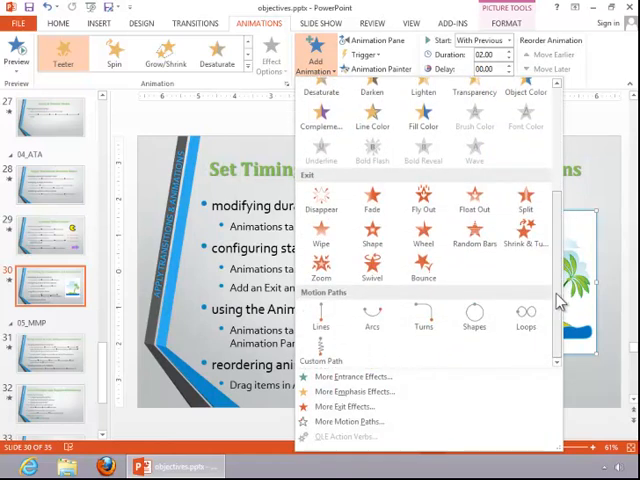
click(421, 270)
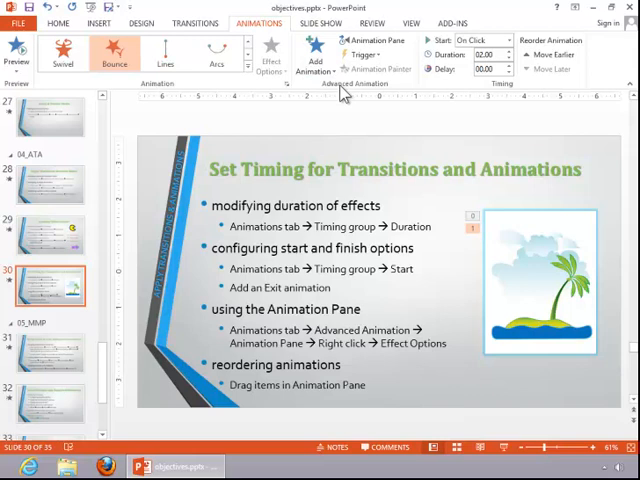
- In the Animation Pane, drag the Bounce exit to first place, then back to second
click(390, 48)
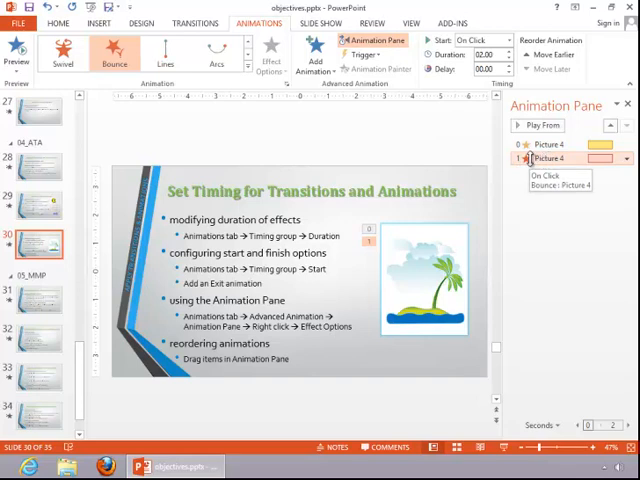
drag(535, 160, 535, 140)
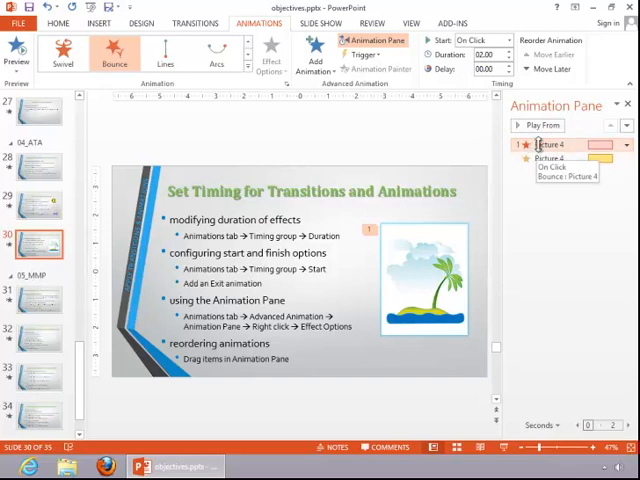
mouse_move(530, 145)
mouse_down()
mouse_move(520, 148)
mouse_move(524, 160)
mouse_up()
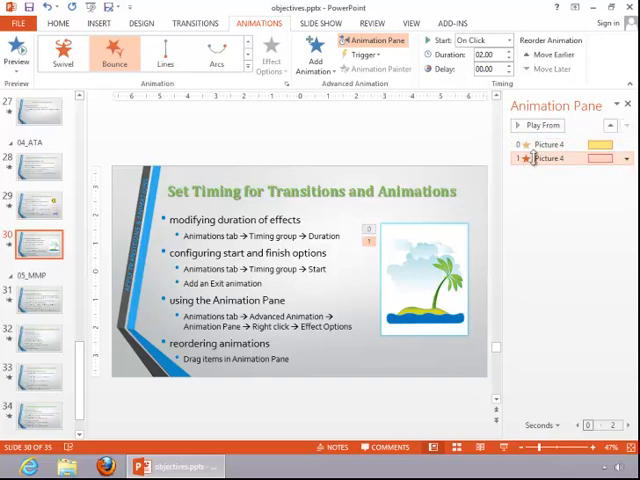
right_click(537, 160)
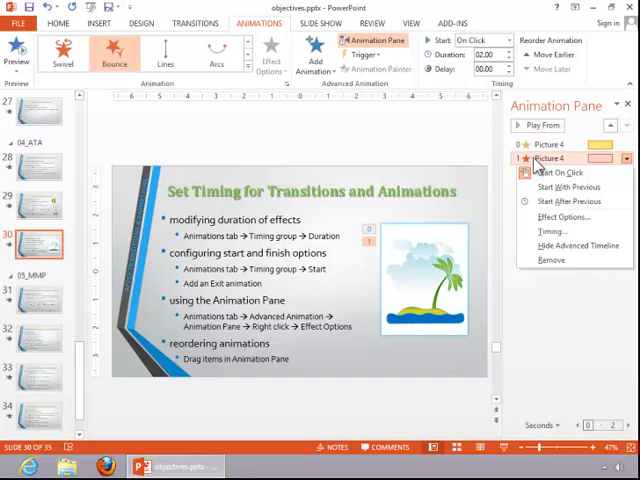
click(545, 218)
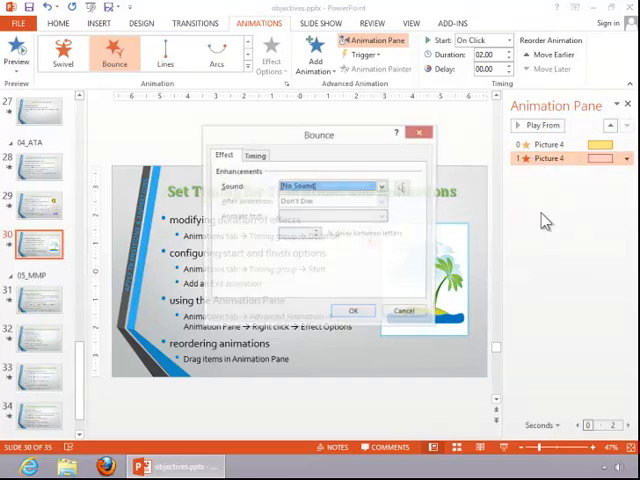
click(254, 156)
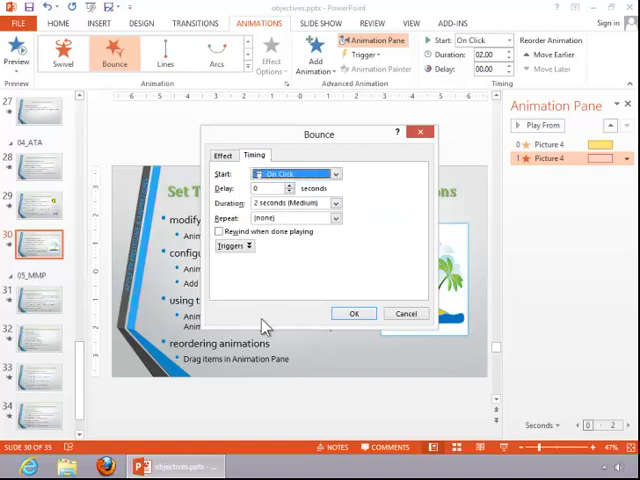
click(408, 314)
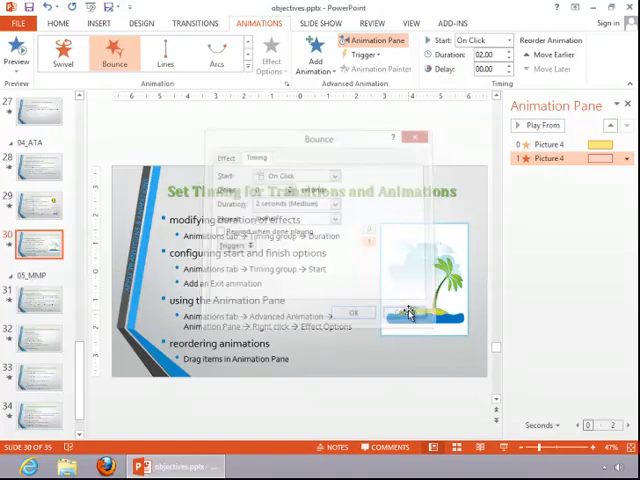